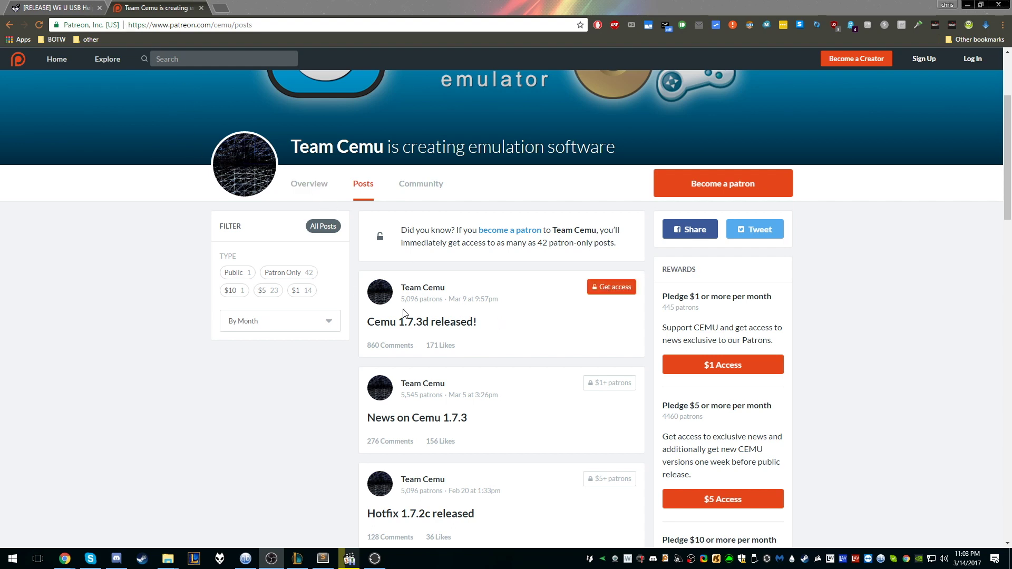
Switch to the Wii U USB Helper release thread on GBAtemp and download its installer, skipping the link shortener's ad
left_click(40, 4)
scroll(519, 273, "up", 6)
scroll(568, 251, "up", 5)
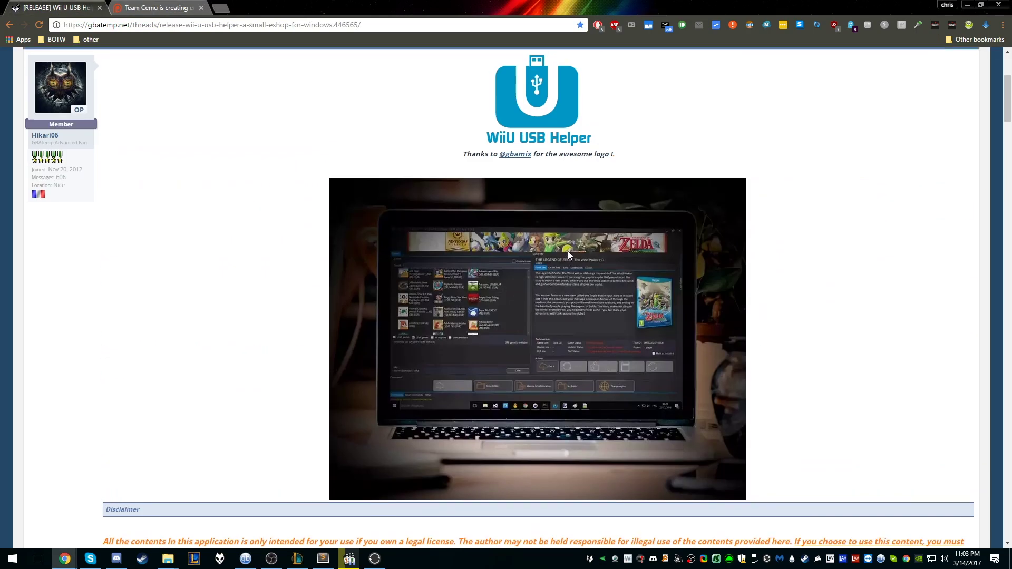
scroll(605, 282, "down", 4)
scroll(586, 351, "down", 2)
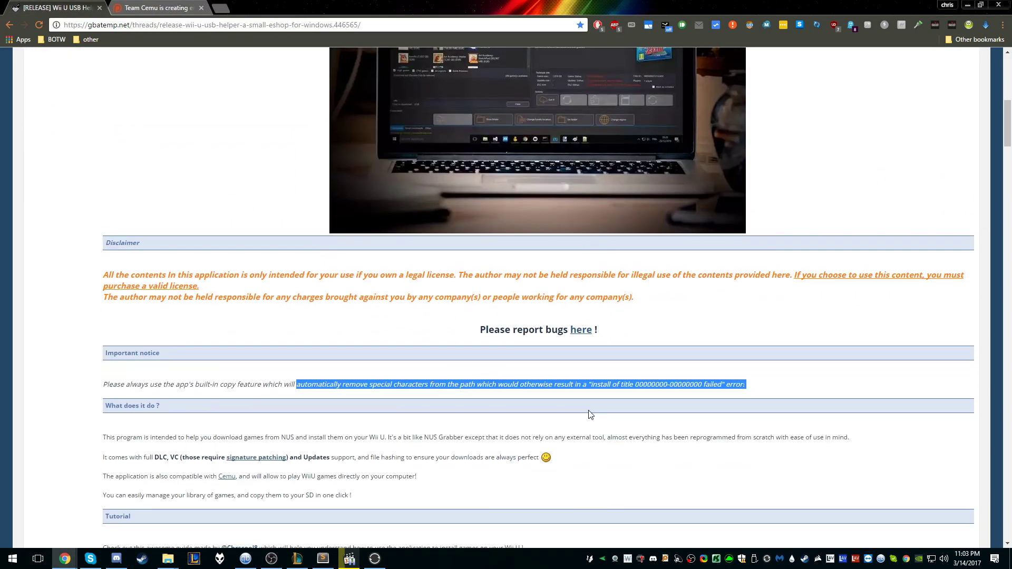
scroll(420, 308, "down", 4)
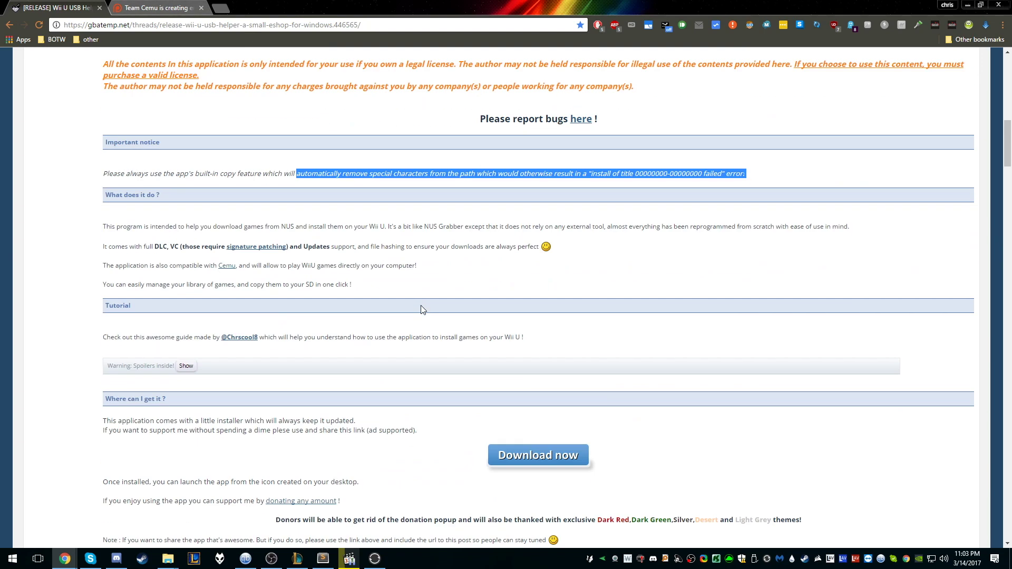
left_click(535, 456)
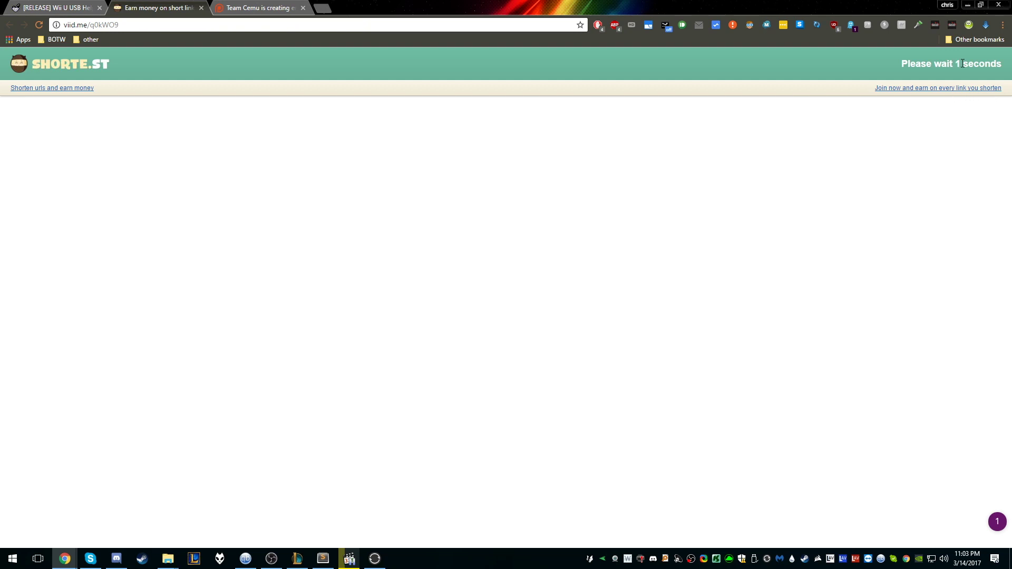
left_click(962, 65)
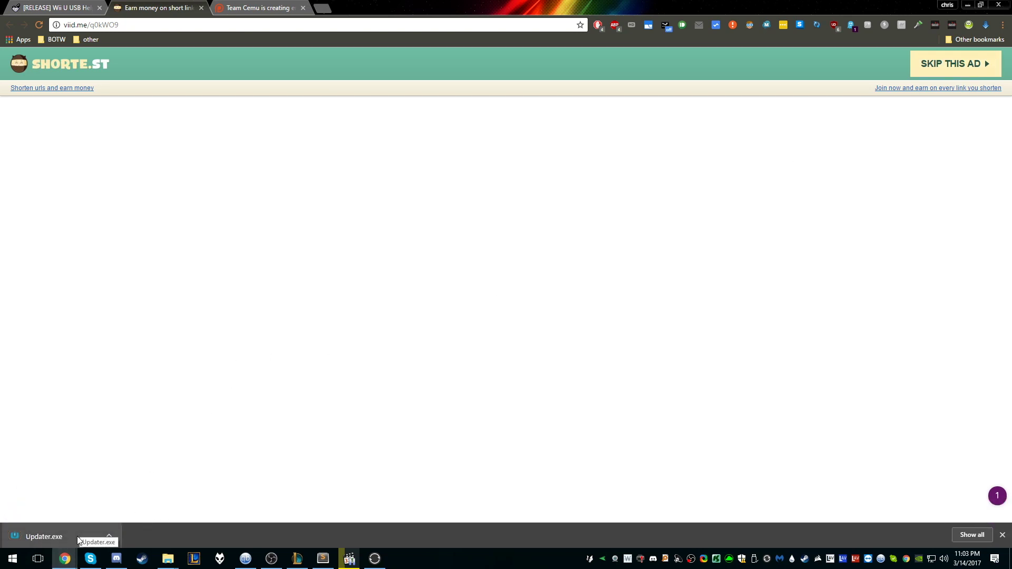
Run the downloaded Updater.exe to install Wii U USB Helper on the Desktop, and launch it from there
left_click(79, 538)
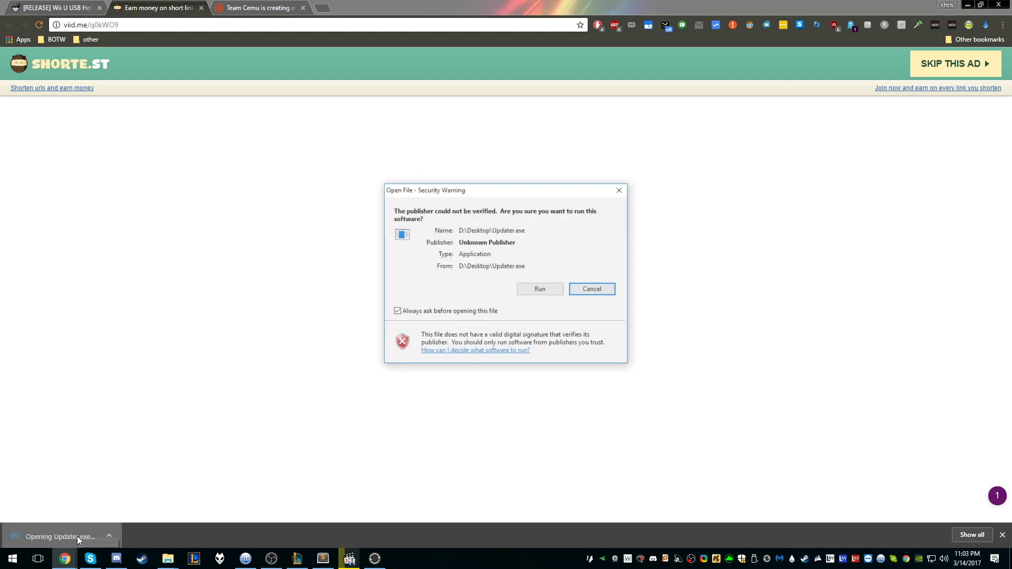
left_click(538, 287)
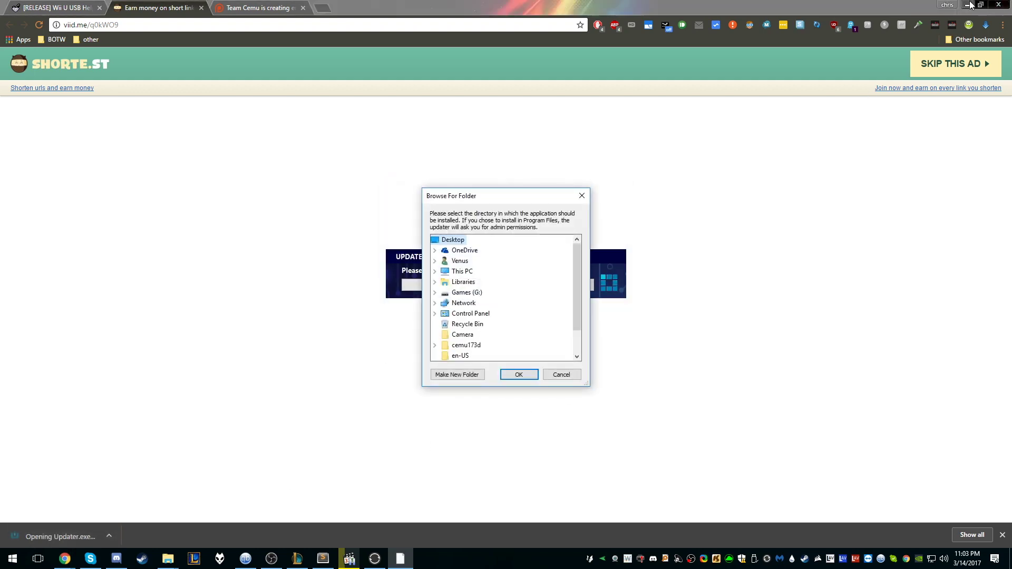
key("super+m")
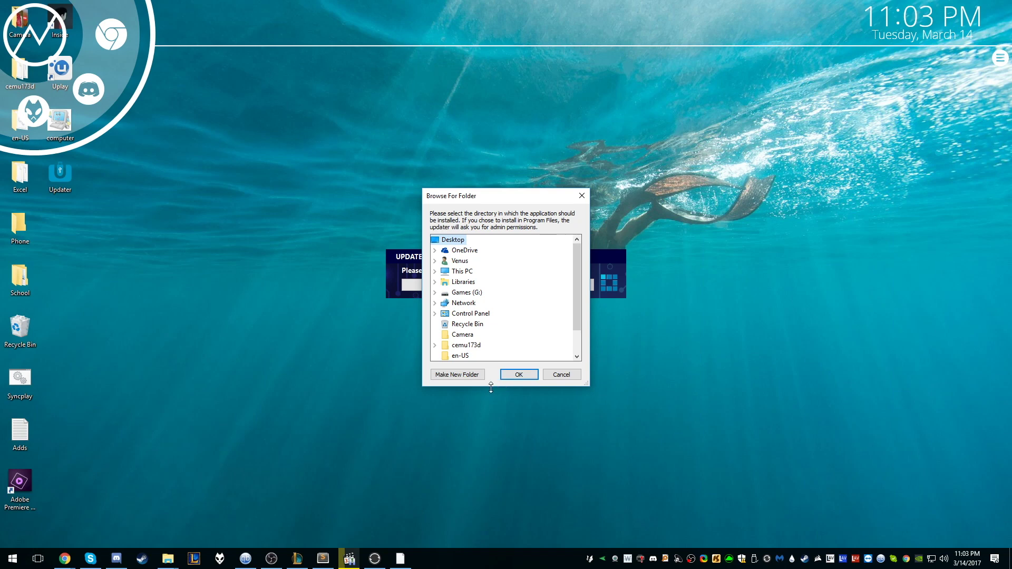
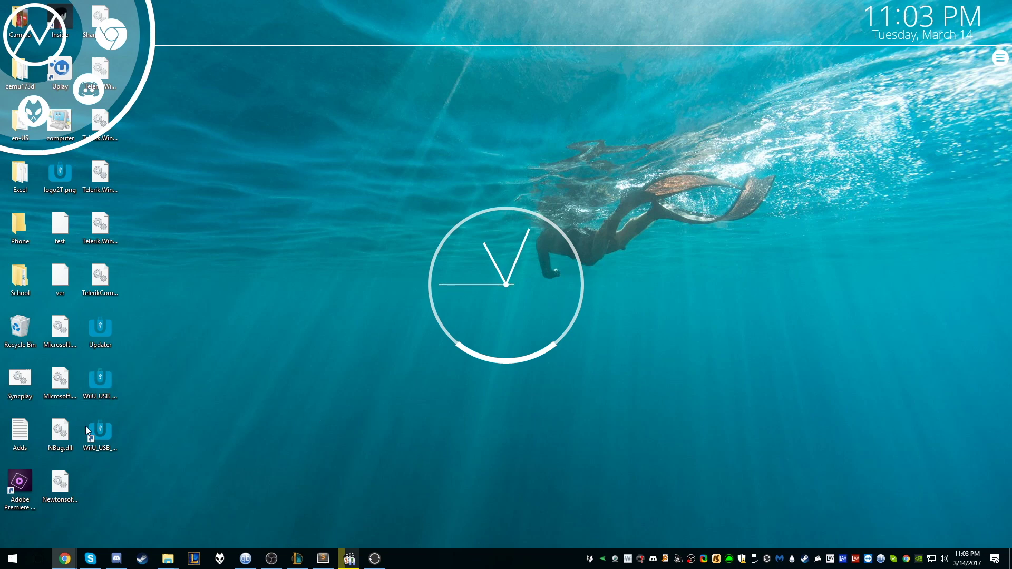
double_click(114, 447)
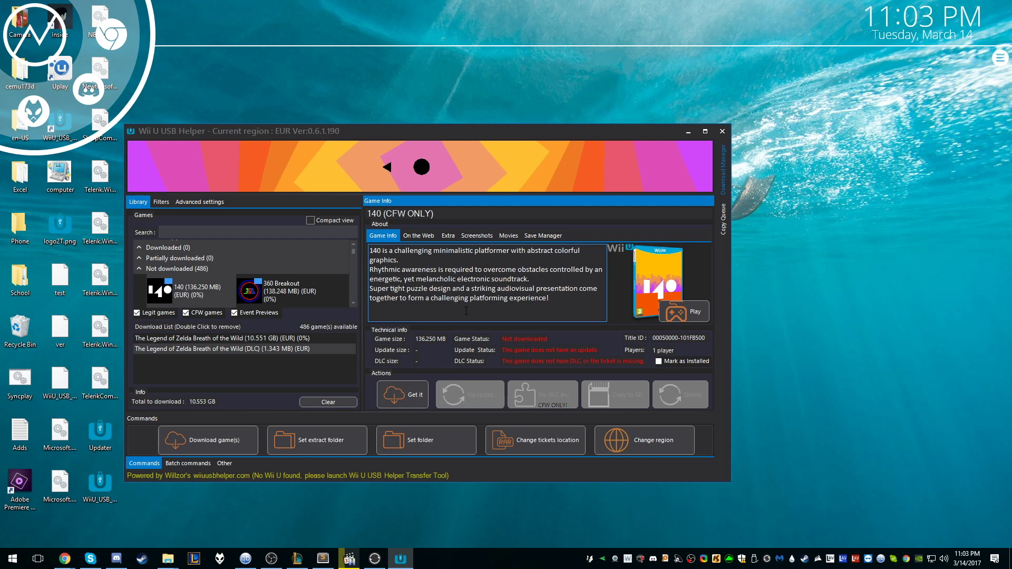
Clear the existing Breath of the Wild entries from the download list
left_click(288, 350)
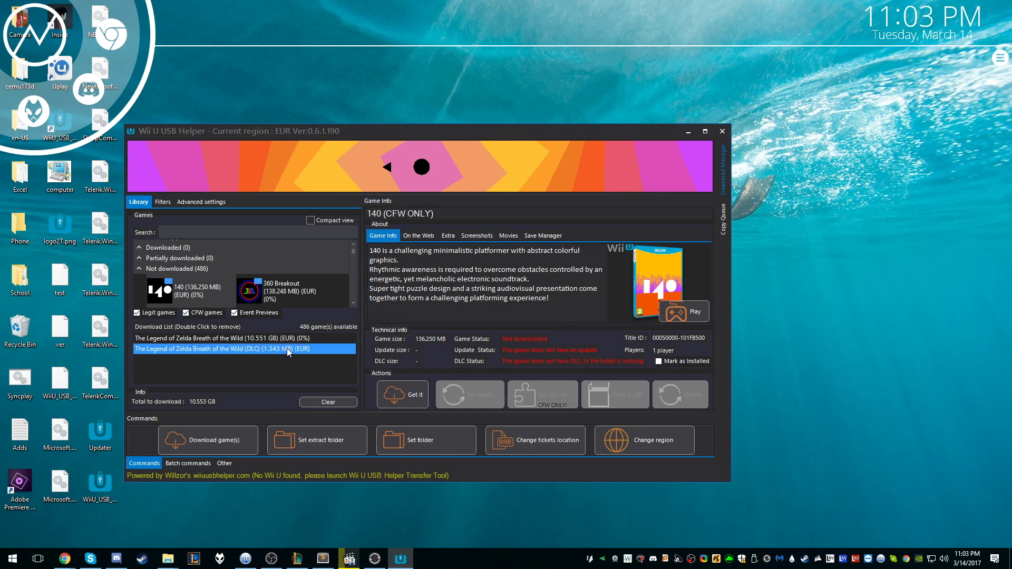
key("Up")
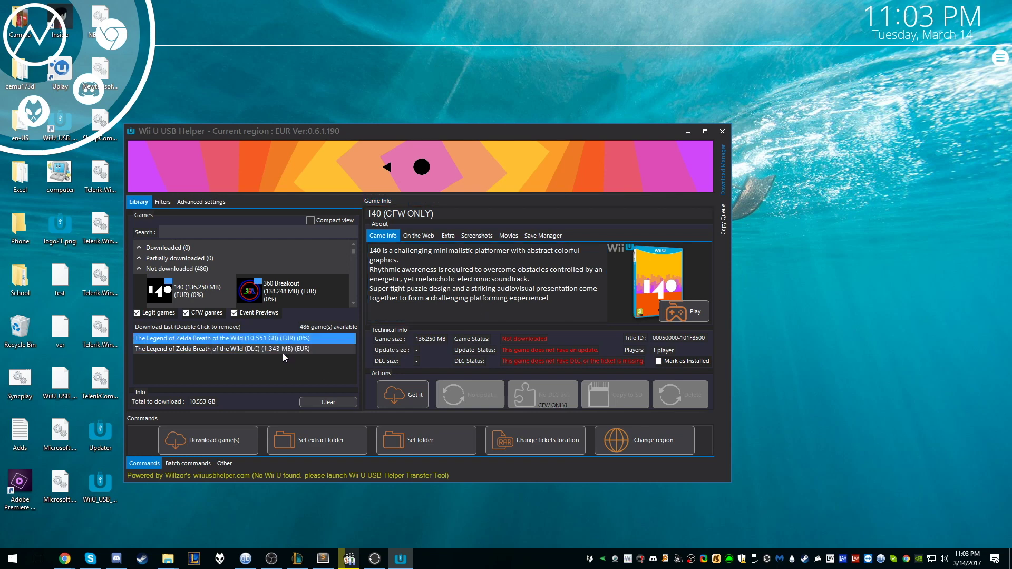
left_click(328, 399)
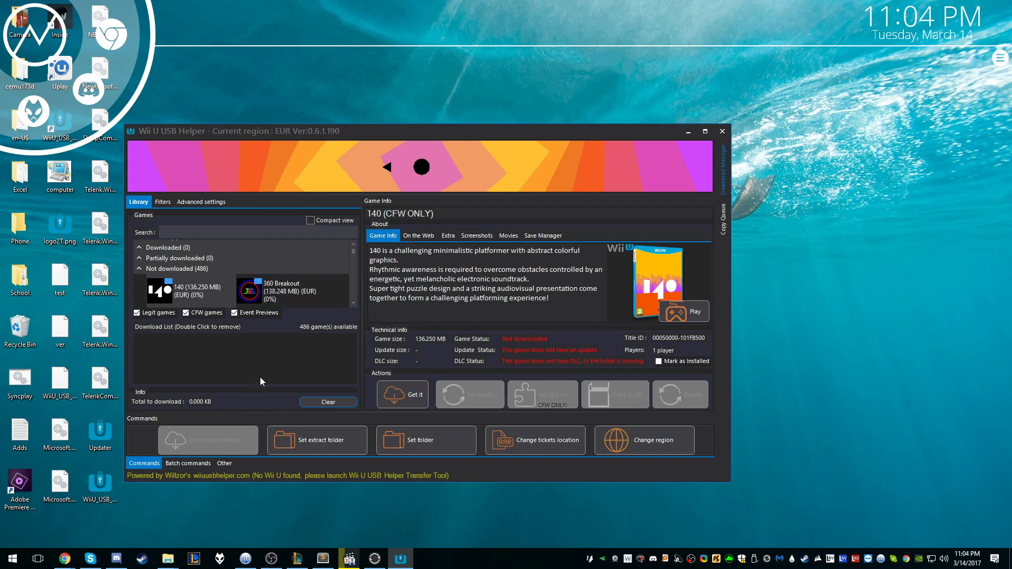
Search the game library for "zelda", and replace the search term with "BREAth"
scroll(257, 276, "down", 3)
scroll(256, 277, "down", 10)
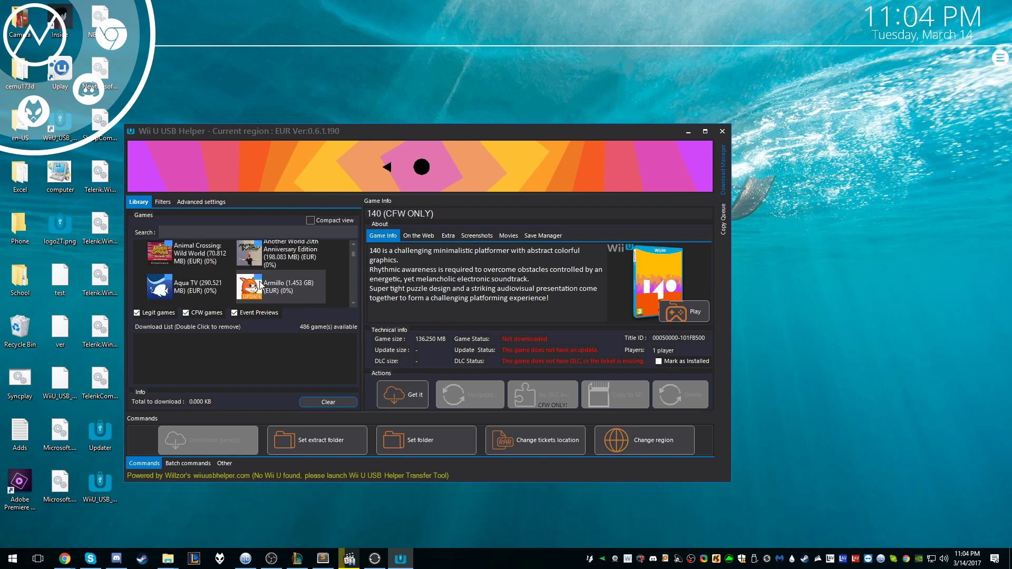
scroll(260, 285, "down", 10)
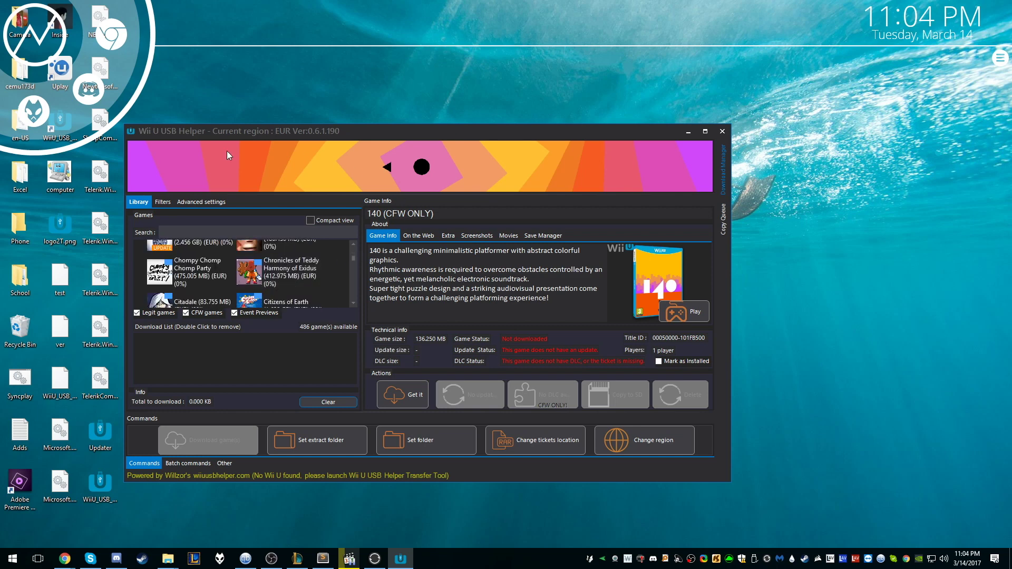
scroll(237, 256, "up", 5)
scroll(241, 257, "up", 8)
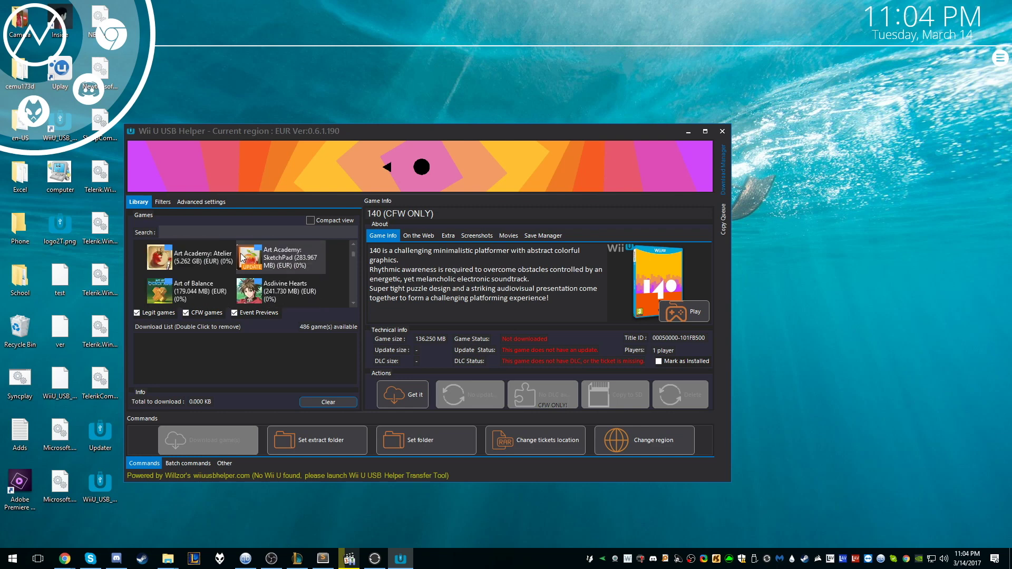
left_click(163, 232)
type("zelda")
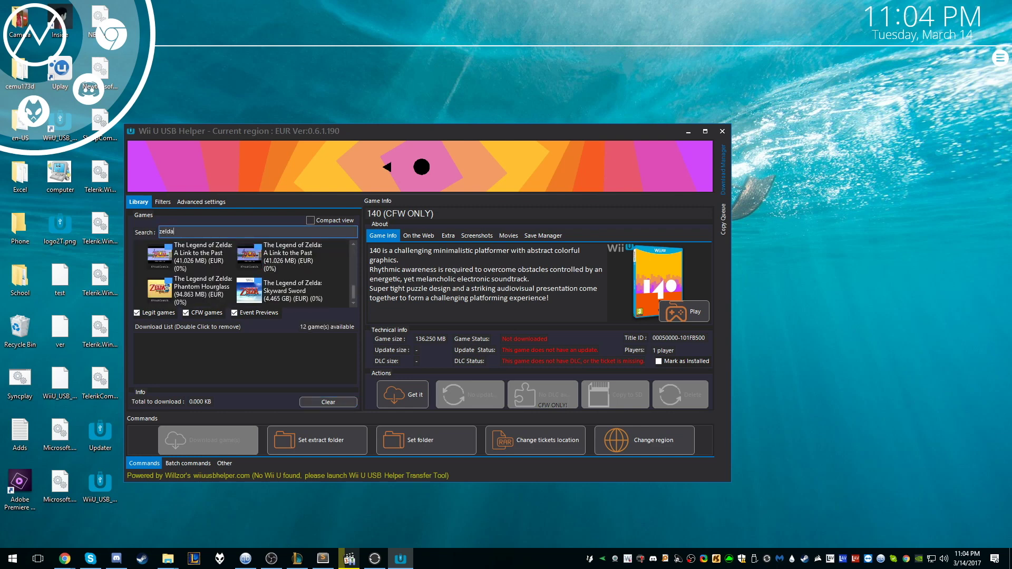
key("ctrl+a")
type("BREAth")
Queue The Legend of Zelda Breath of the Wild with its update and DLC, and start the download
left_click(203, 294)
left_click(409, 403)
left_click(479, 292)
left_click(480, 292)
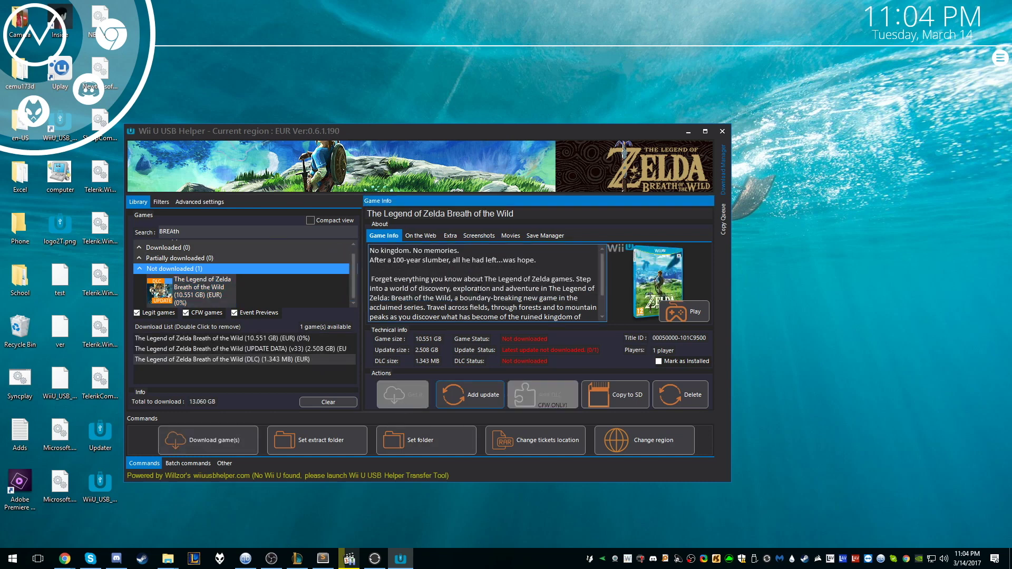
left_click(325, 363)
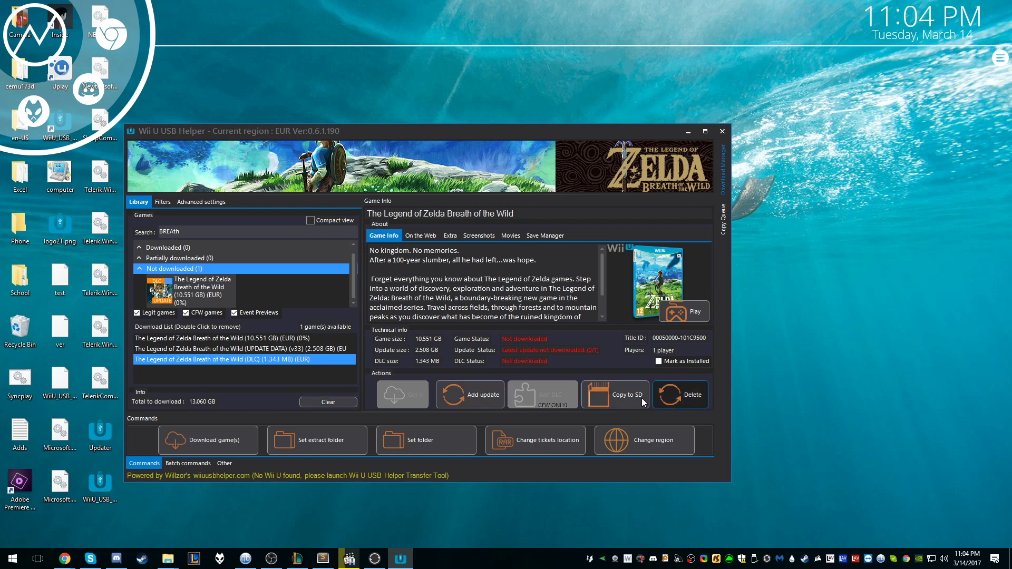
left_click(242, 442)
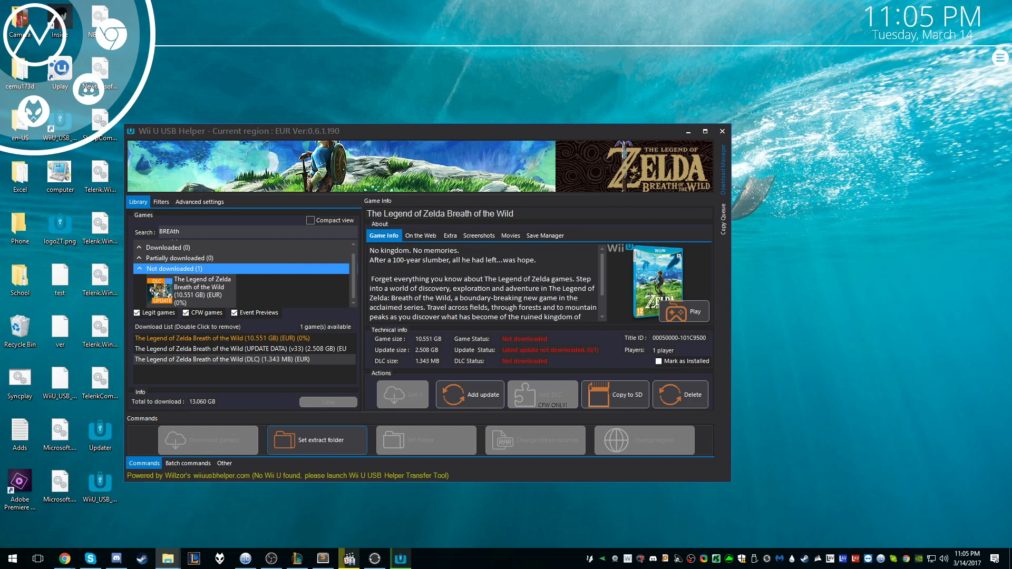
mouse_move(733, 161)
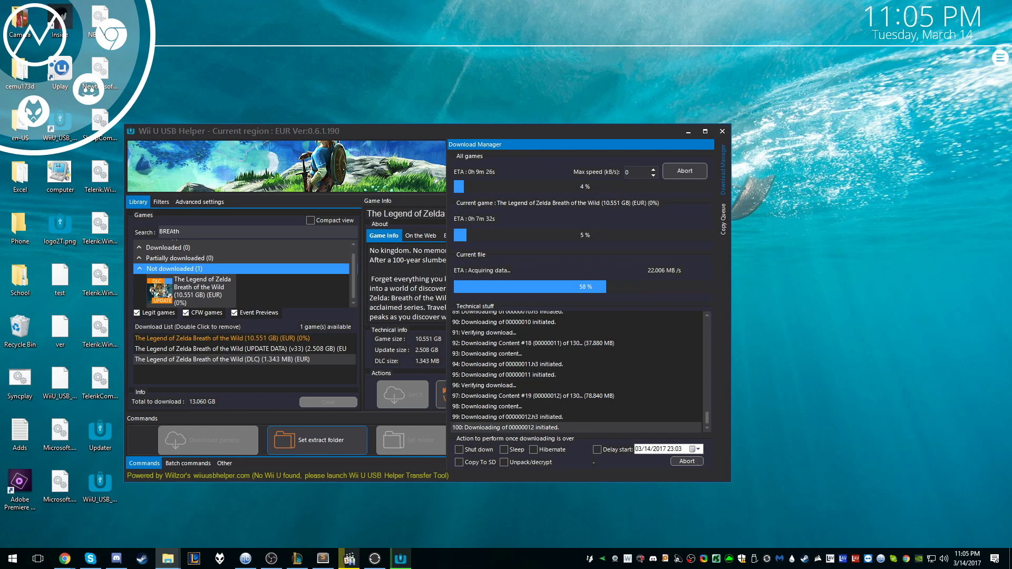
Empty the Recycle Bin on the desktop
right_click(20, 329)
left_click(69, 356)
left_click(548, 290)
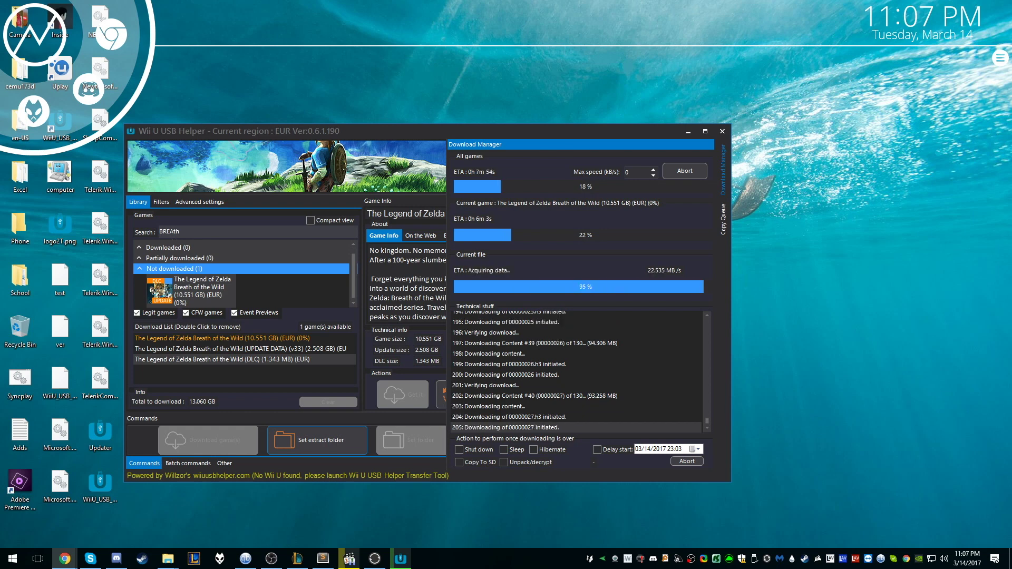
Widen the library pane to show the full download list entries, and check the progress in the Download Manager
mouse_move(167, 557)
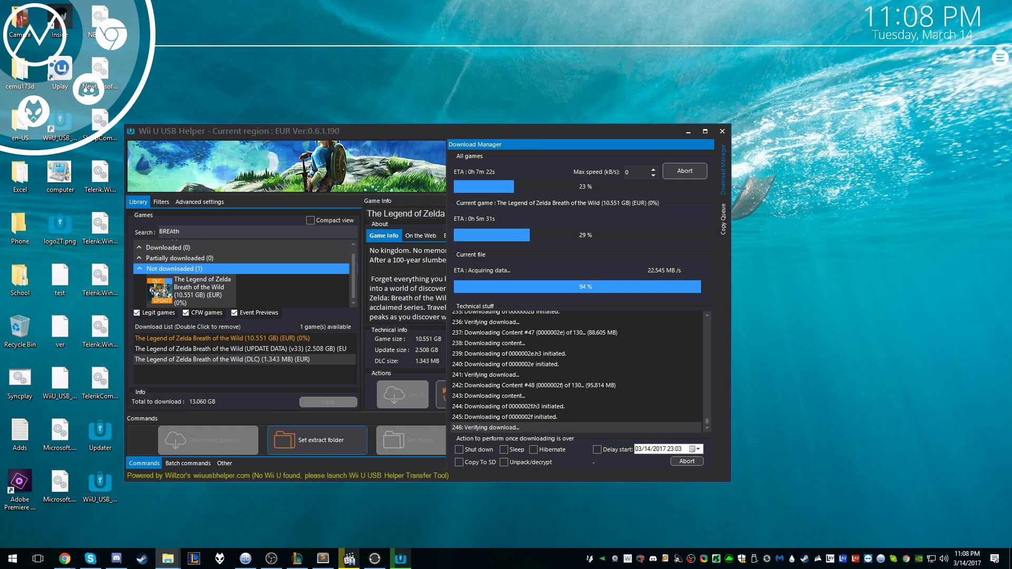
left_click_drag(363, 354, 397, 360)
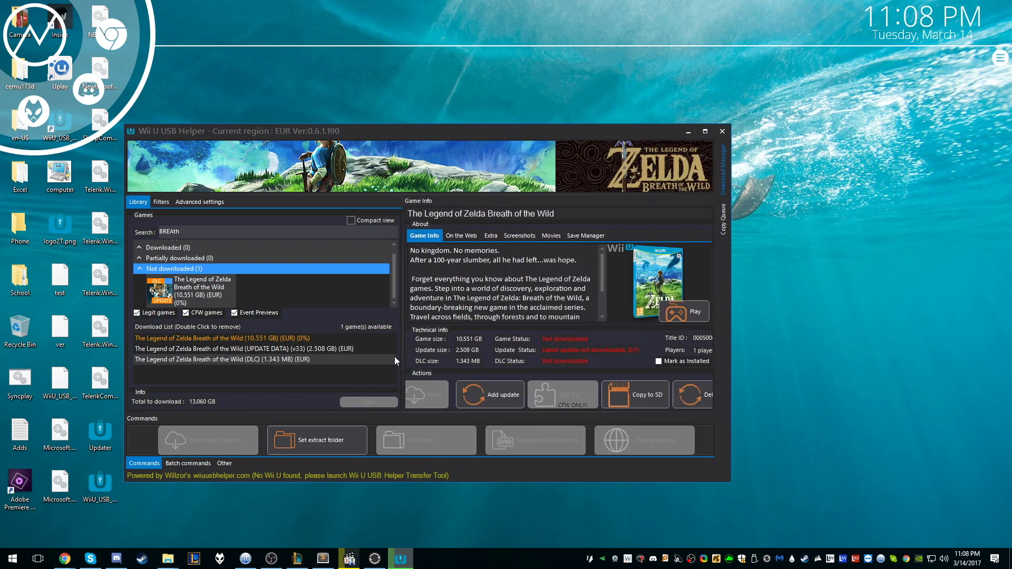
mouse_move(719, 158)
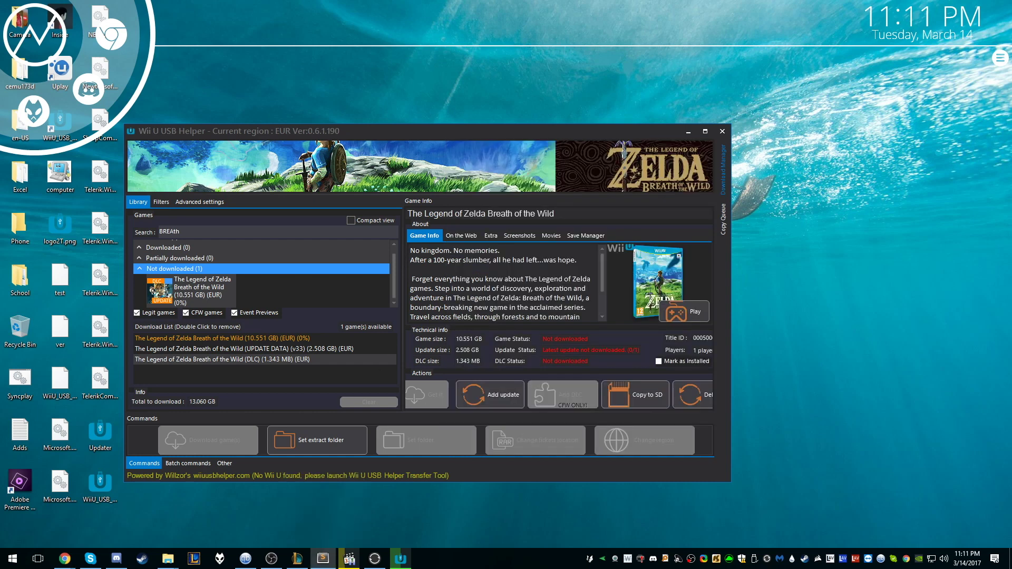
mouse_move(723, 170)
mouse_move(726, 186)
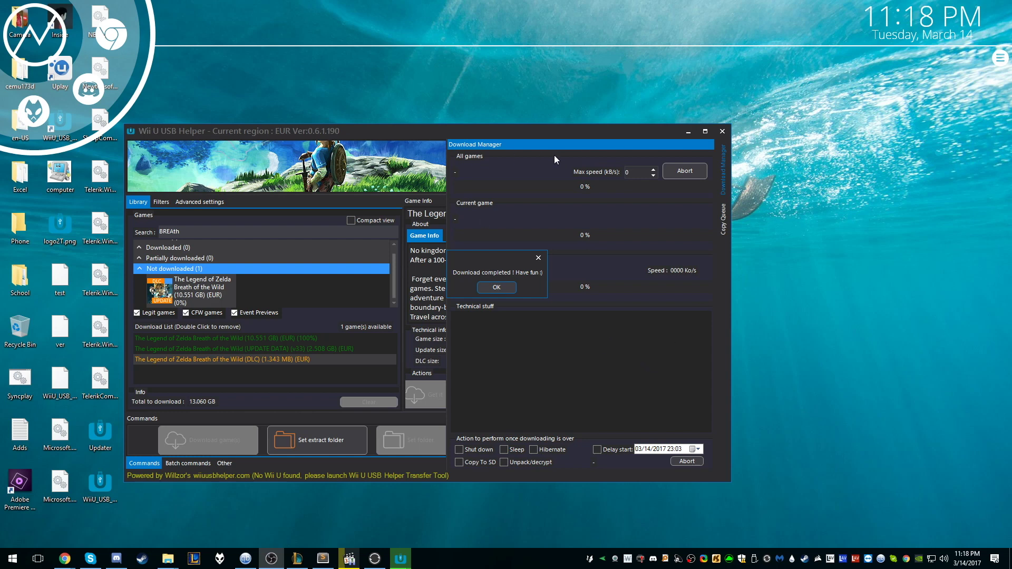
Dismiss the download message, select the downloaded Breath of the Wild, and set Desktop as the folder for extracted games
left_click(502, 288)
left_click(191, 286)
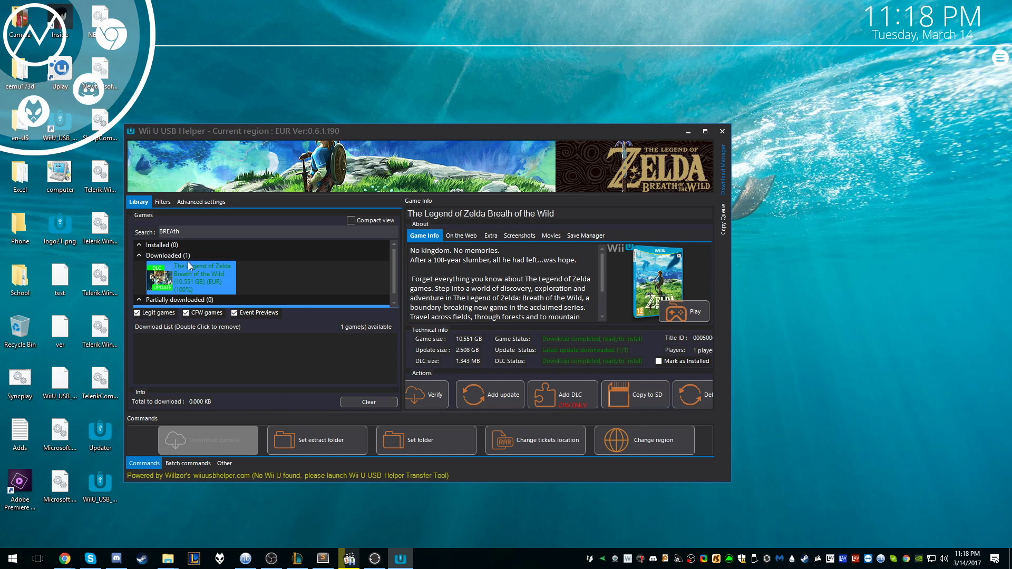
left_click(279, 443)
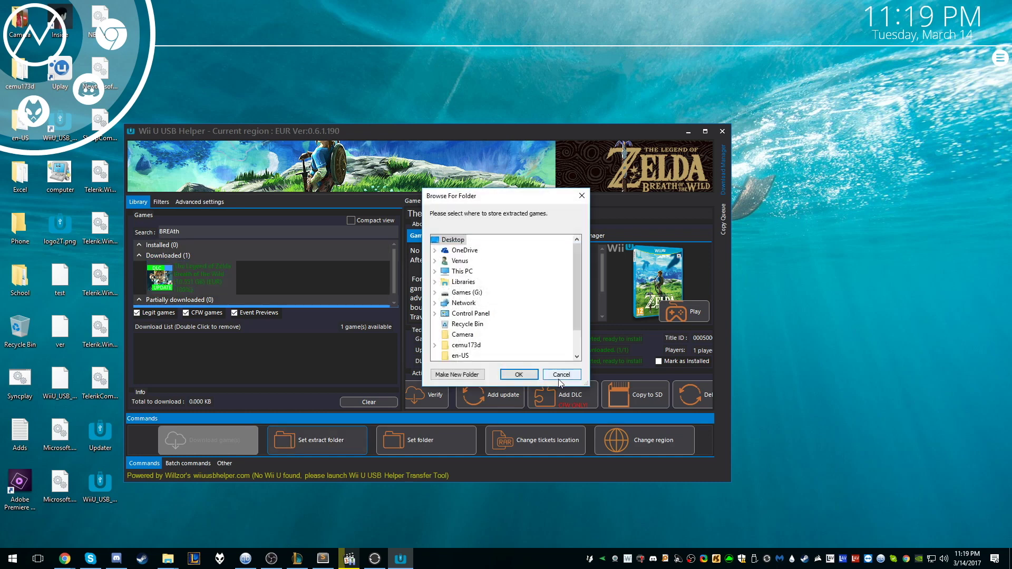
left_click(519, 374)
Bring up the Pack/Unpack (Loadiine or CIA) option for the downloaded game, and close Wii U USB Helper
right_click(210, 280)
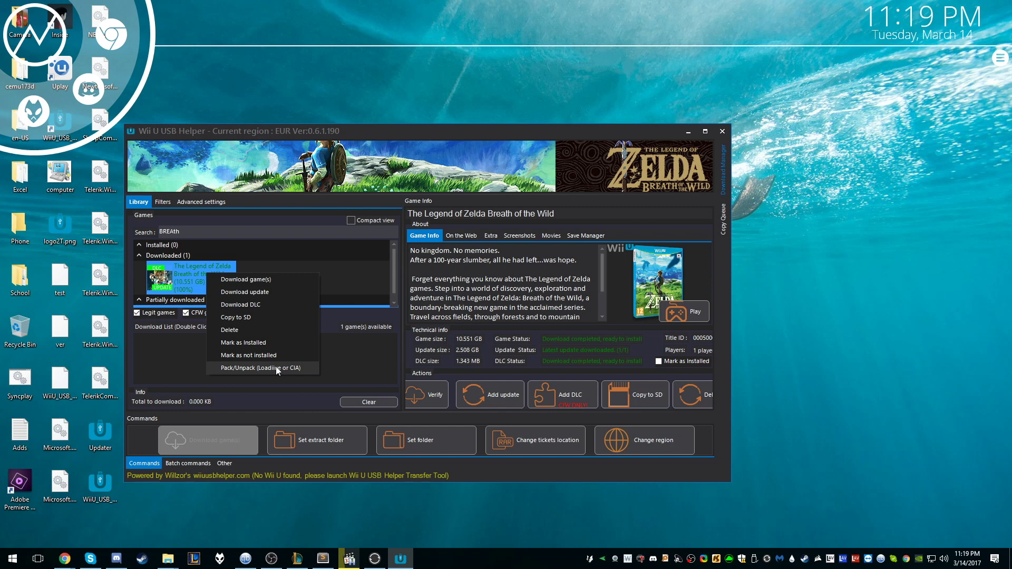
left_click(344, 373)
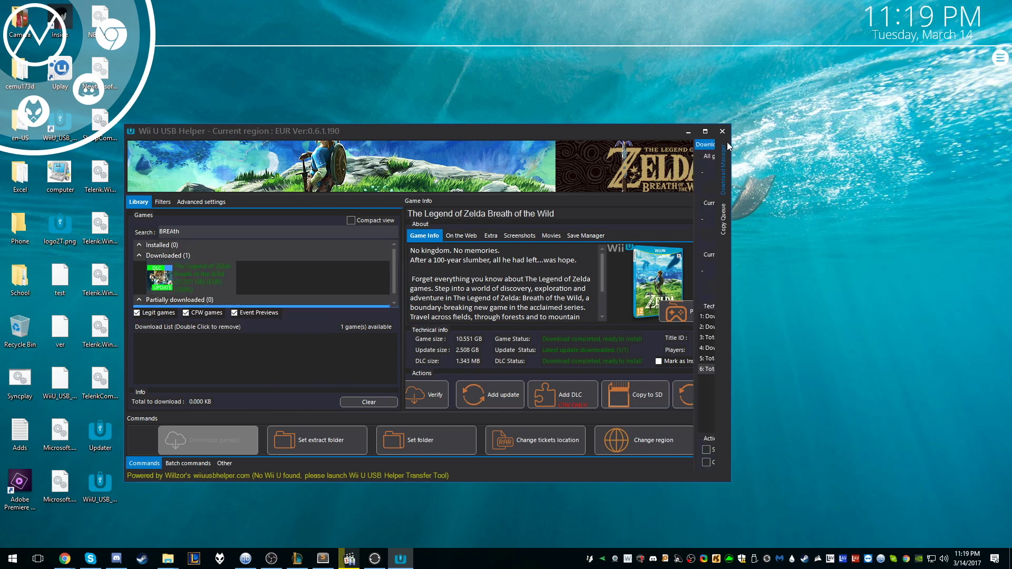
mouse_move(723, 145)
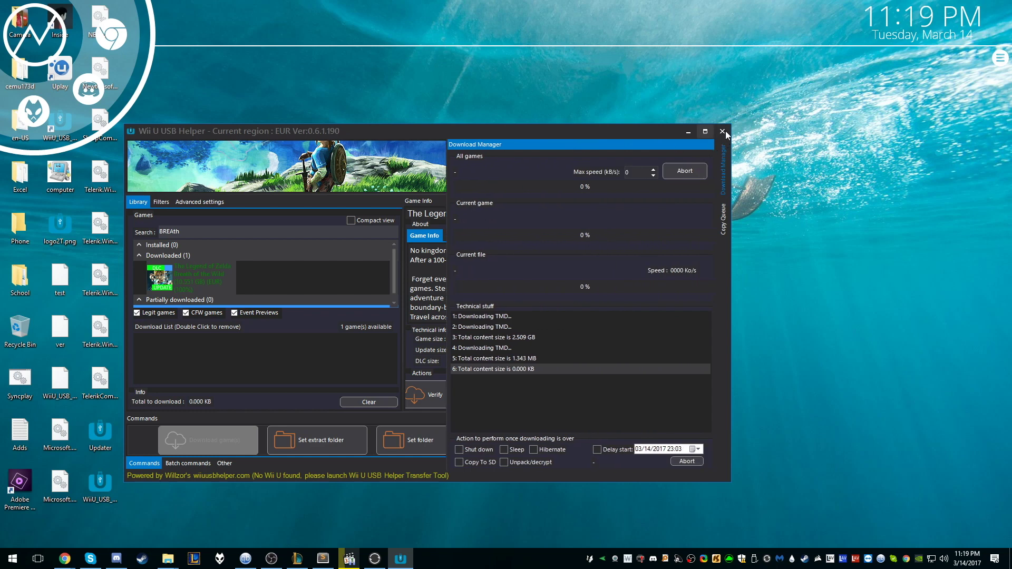
left_click(721, 131)
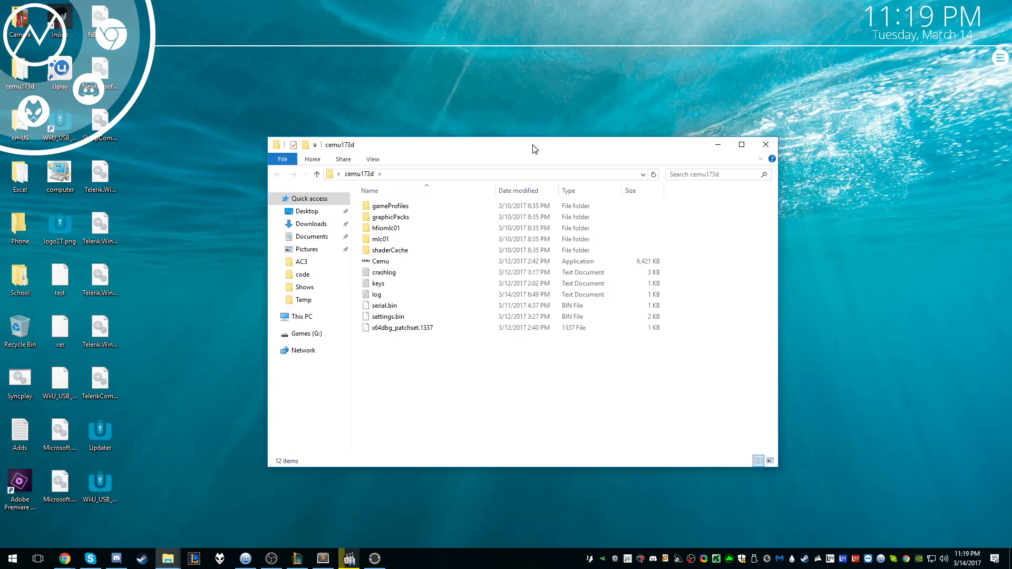
Launch Cemu from the cemu173d folder and bring up the file selection for loading a game
left_click(417, 265)
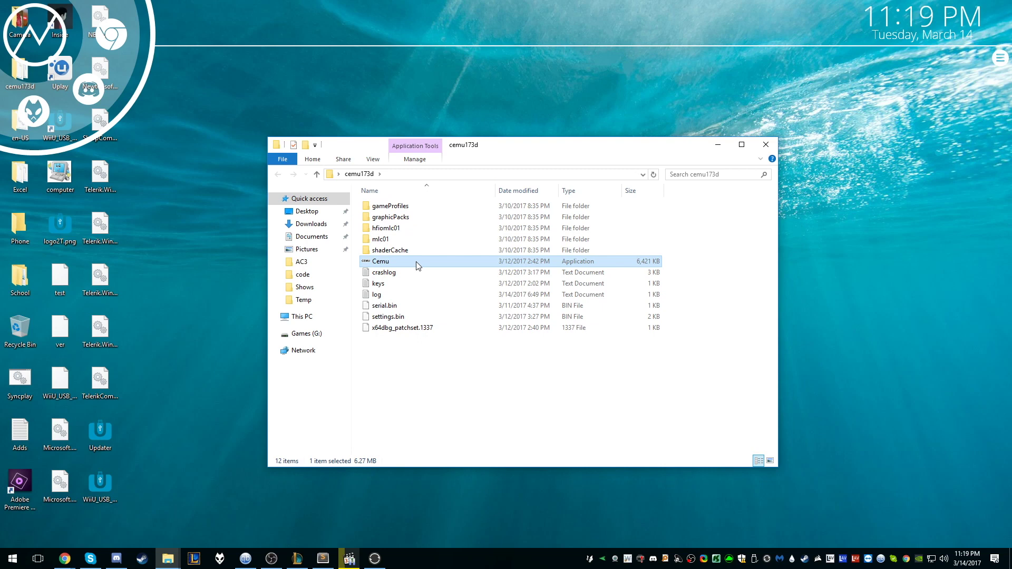
double_click(416, 262)
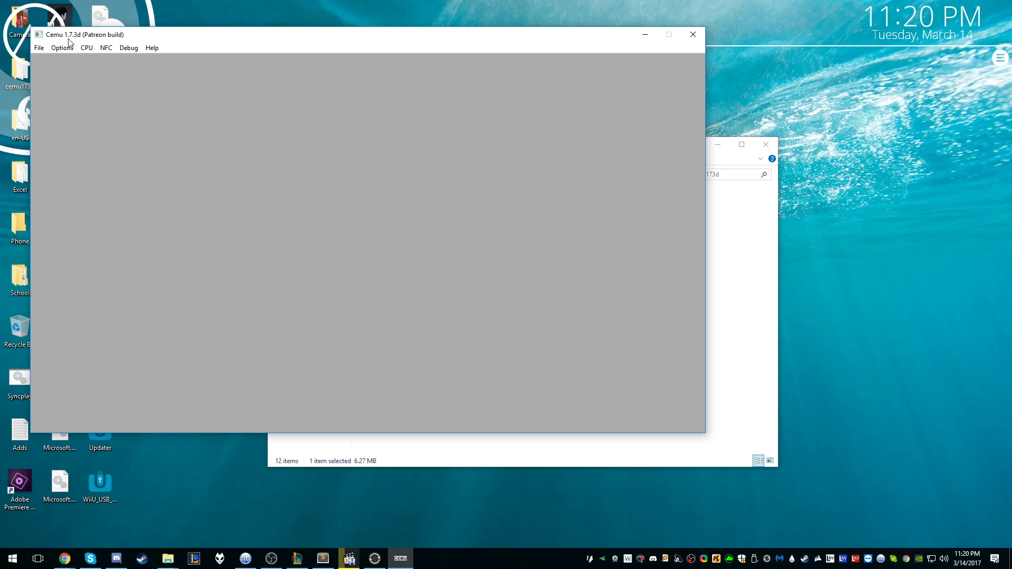
left_click(39, 49)
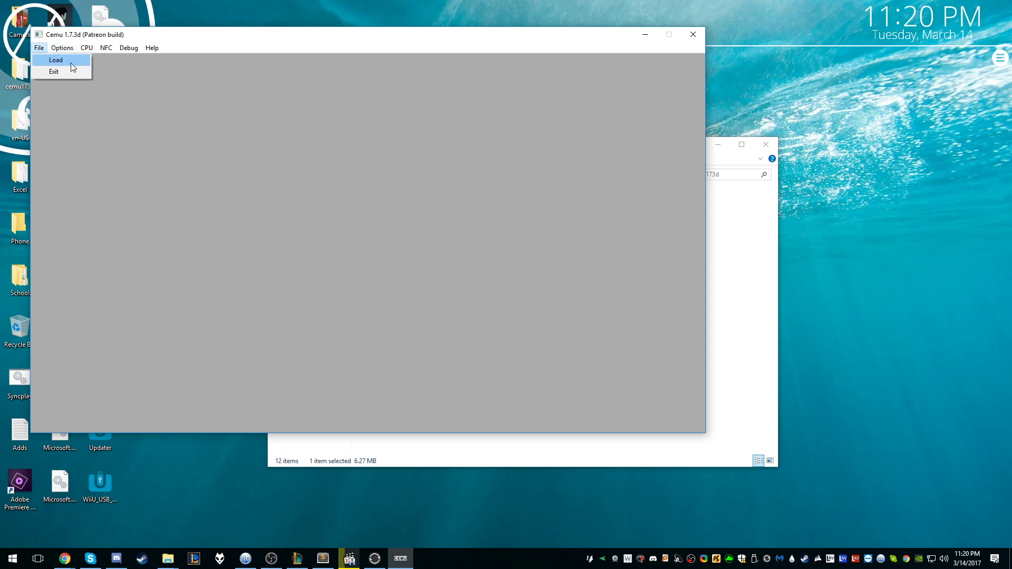
left_click(48, 60)
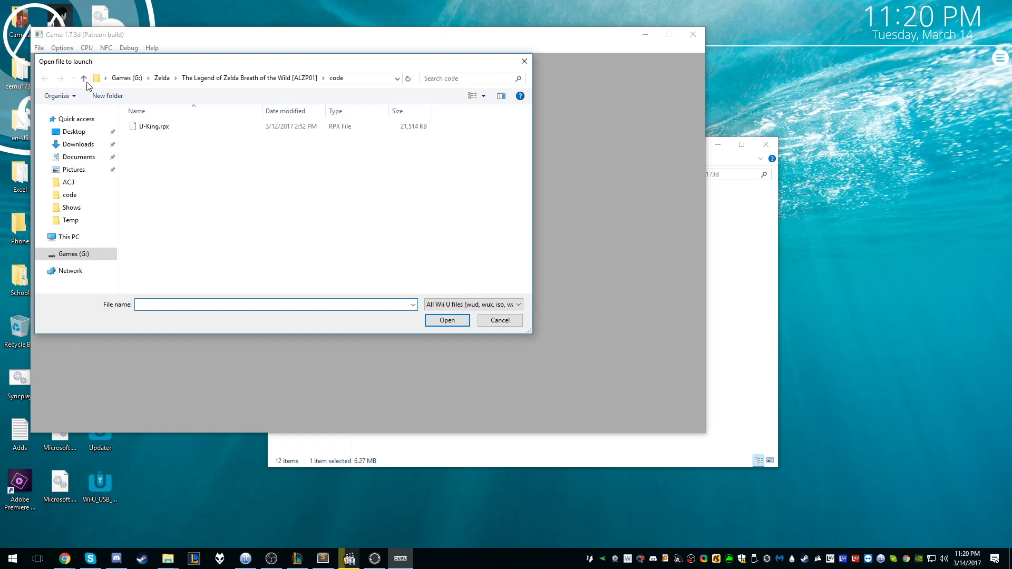
Look through the Zelda folder on Games (G:), including DATA\EUR and the unpacked Breath of the Wild folders
left_click(162, 78)
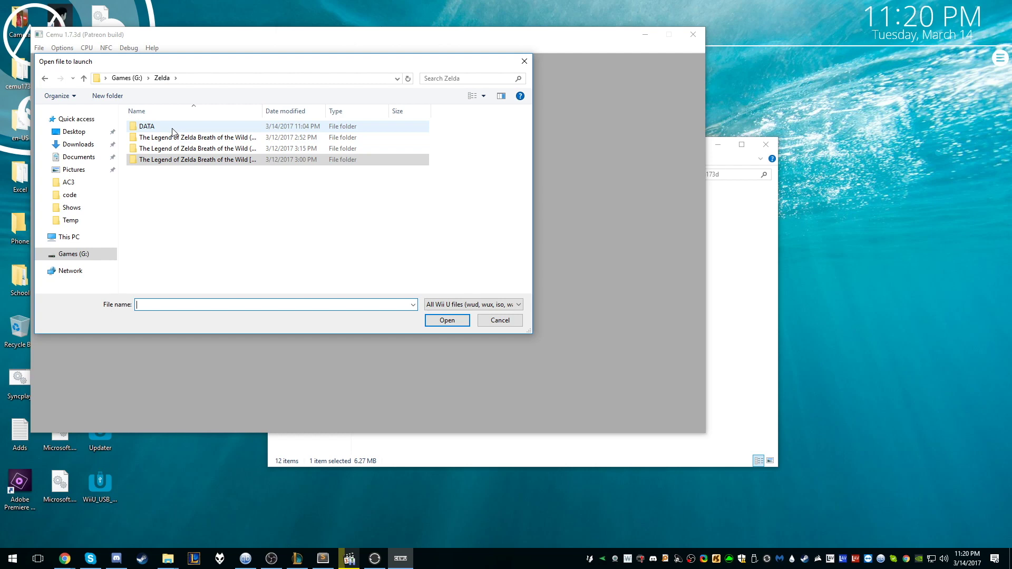
double_click(172, 130)
double_click(163, 128)
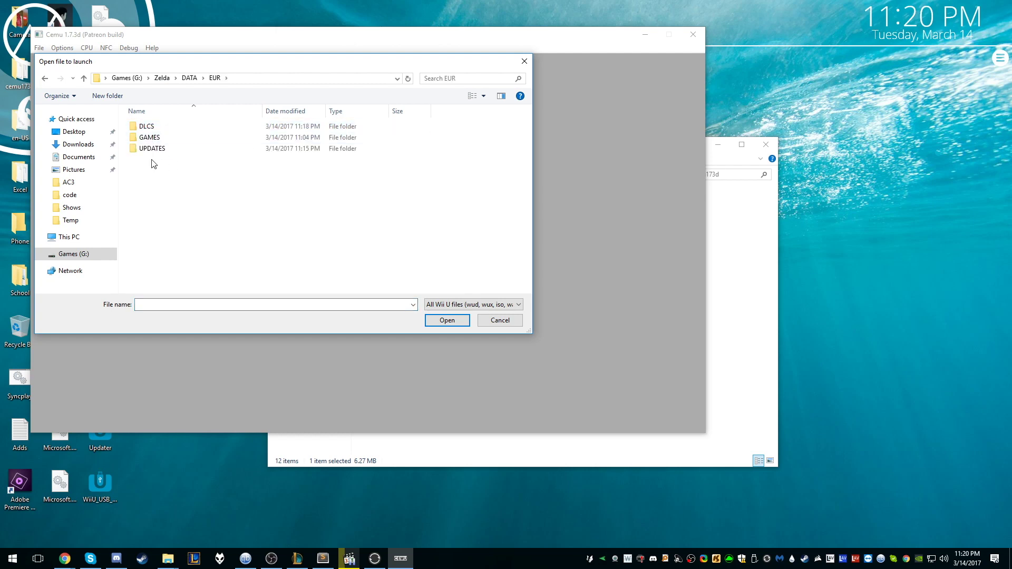
left_click(166, 81)
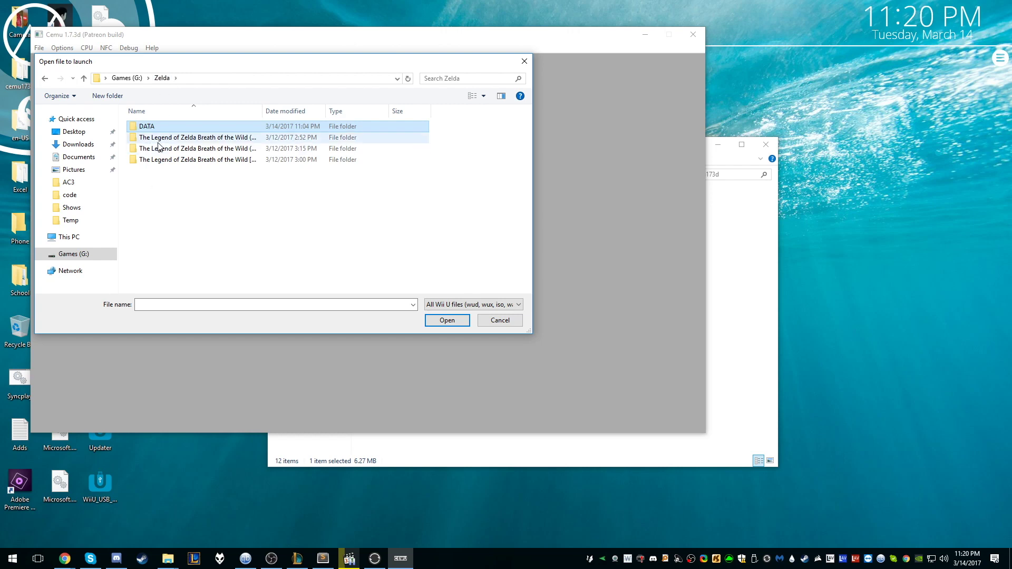
double_click(252, 160)
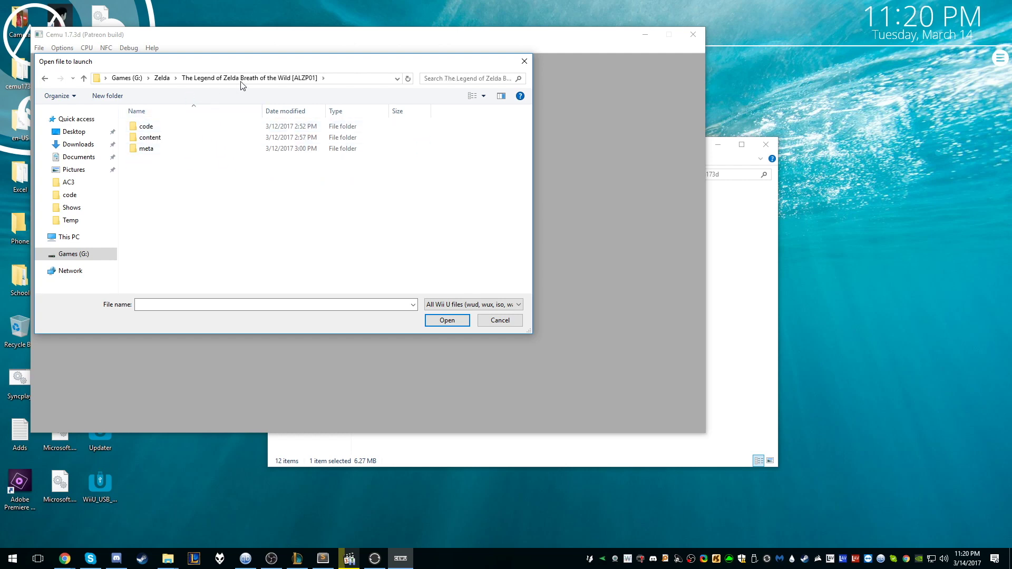
left_click(168, 82)
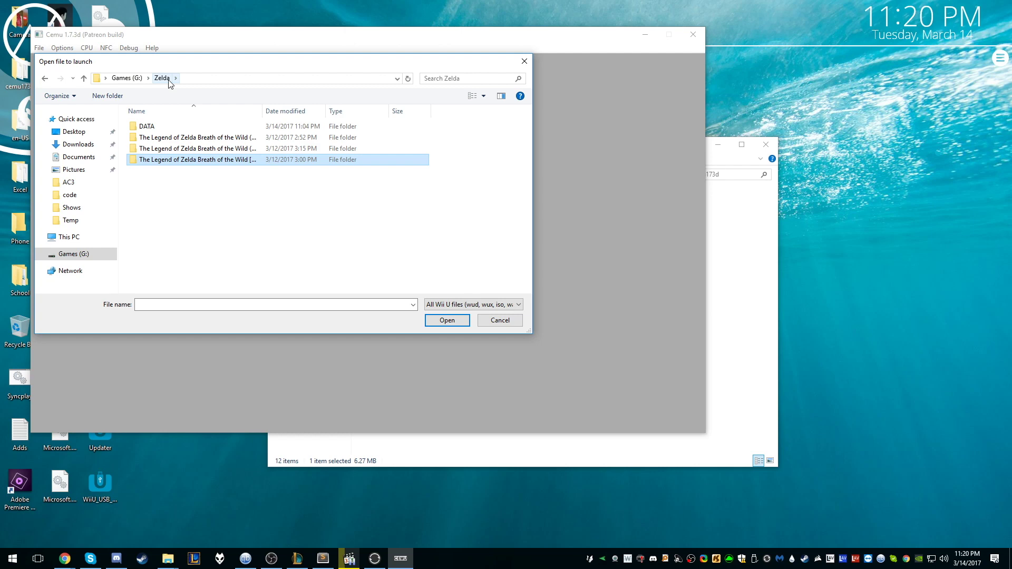
left_click(234, 139)
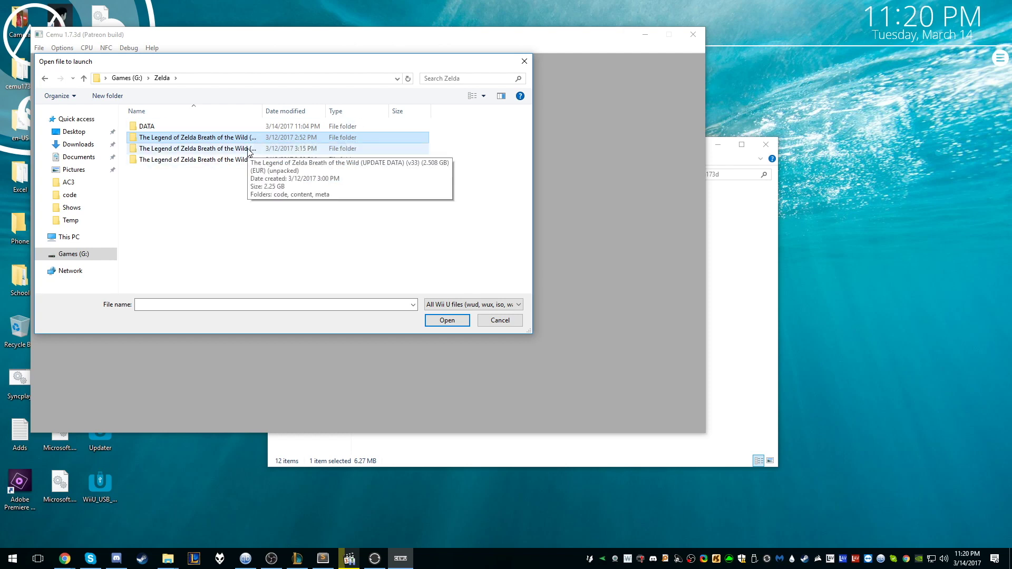
Load U-King.rpx from the code folder of The Legend of Zelda Breath of the Wild [ALZP01]
double_click(244, 163)
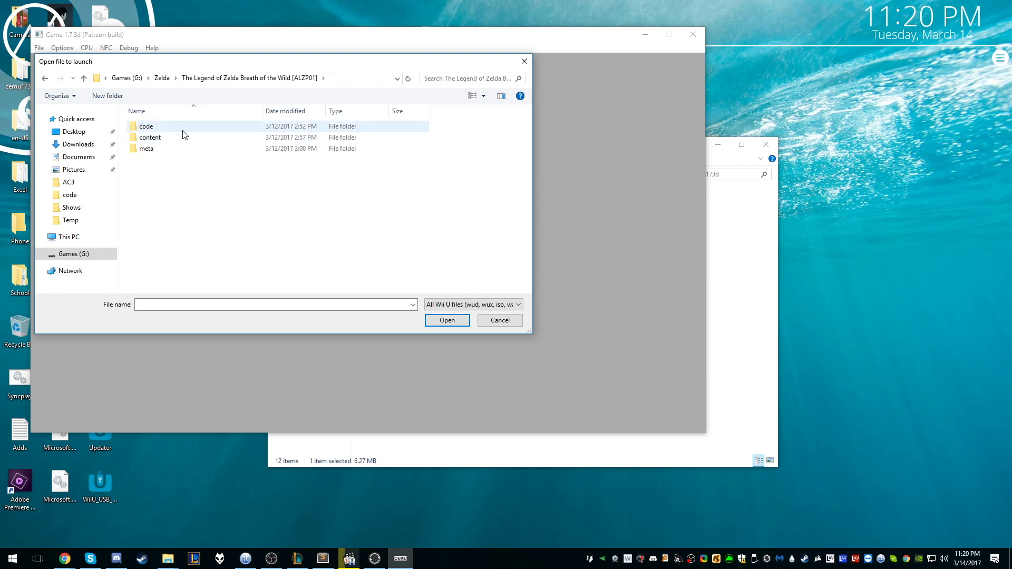
double_click(151, 126)
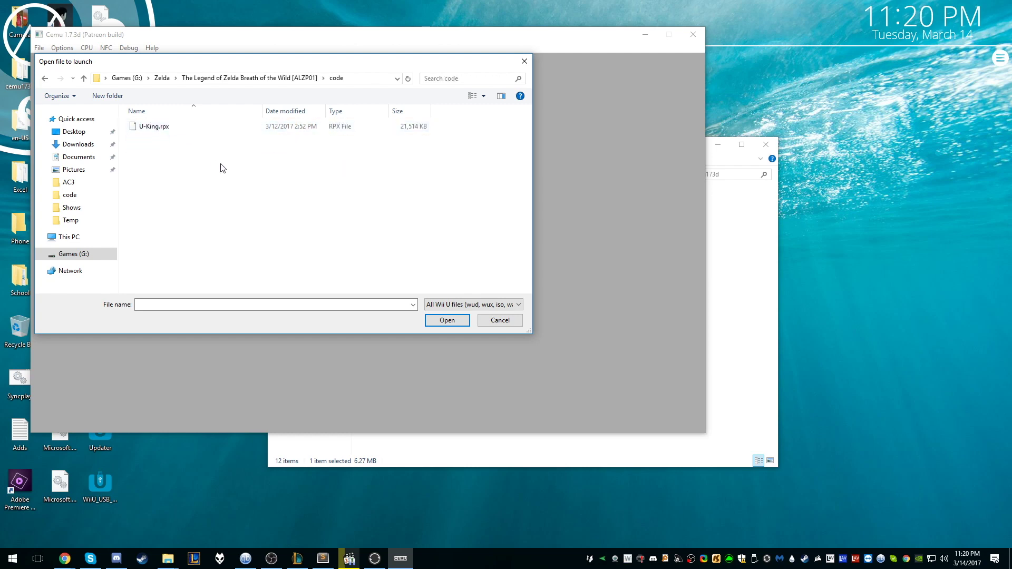
left_click(165, 129)
left_click(445, 323)
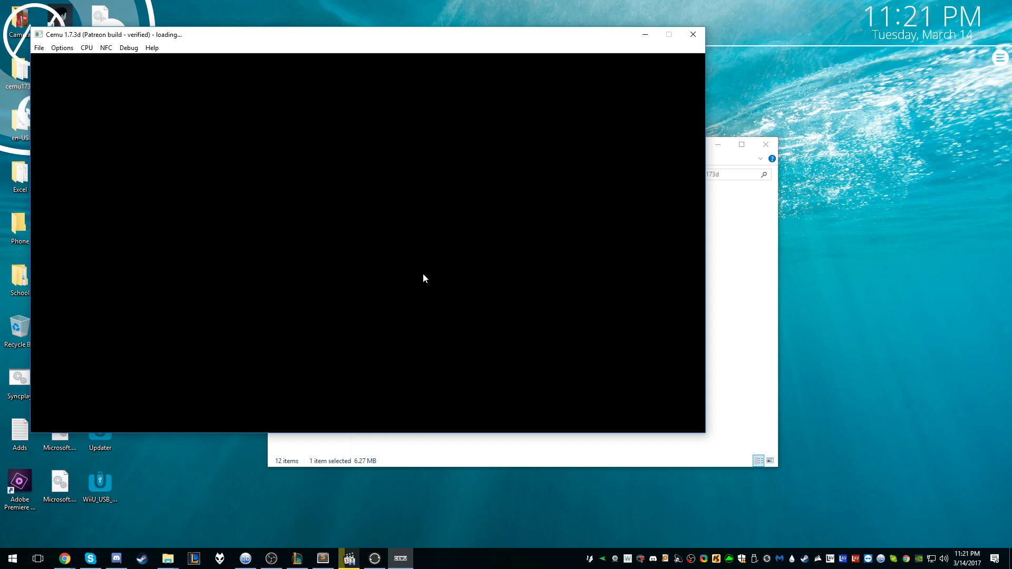
In the input settings, choose Controller (Xbox One For Windows) as the device for the Controller 1 Wii U GamePad, and close the settings
left_click(39, 47)
mouse_move(58, 49)
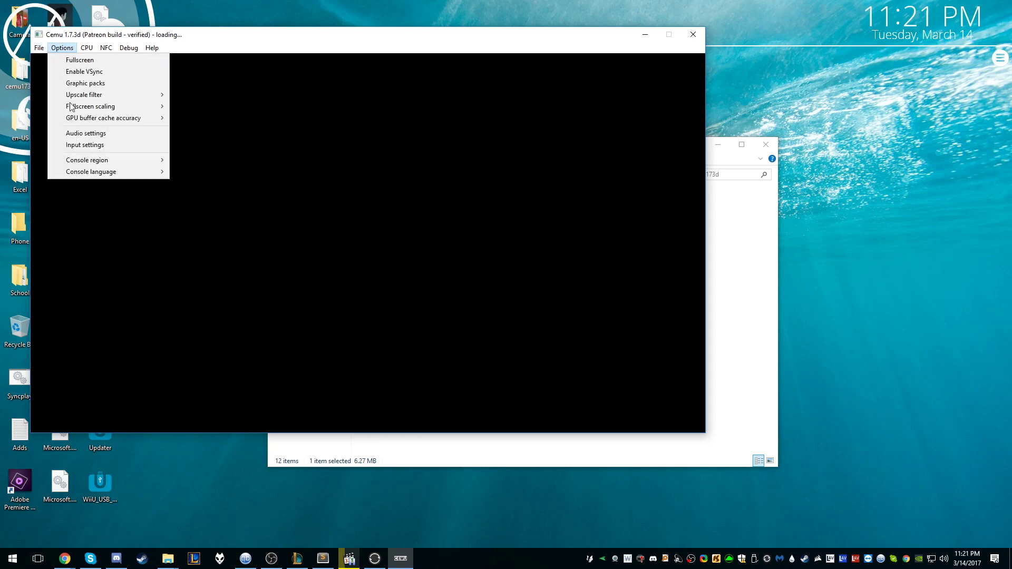
left_click(91, 144)
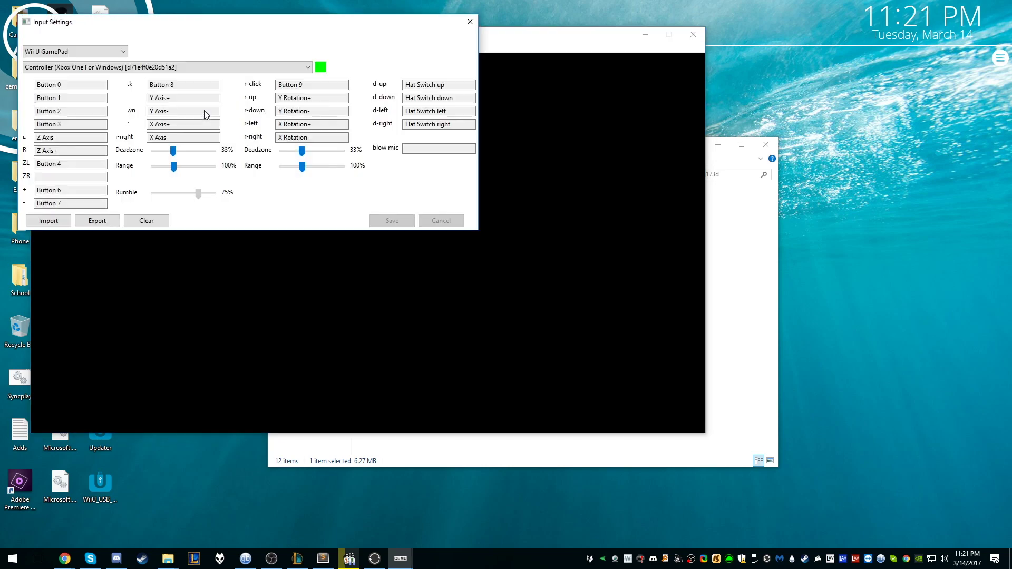
left_click(77, 49)
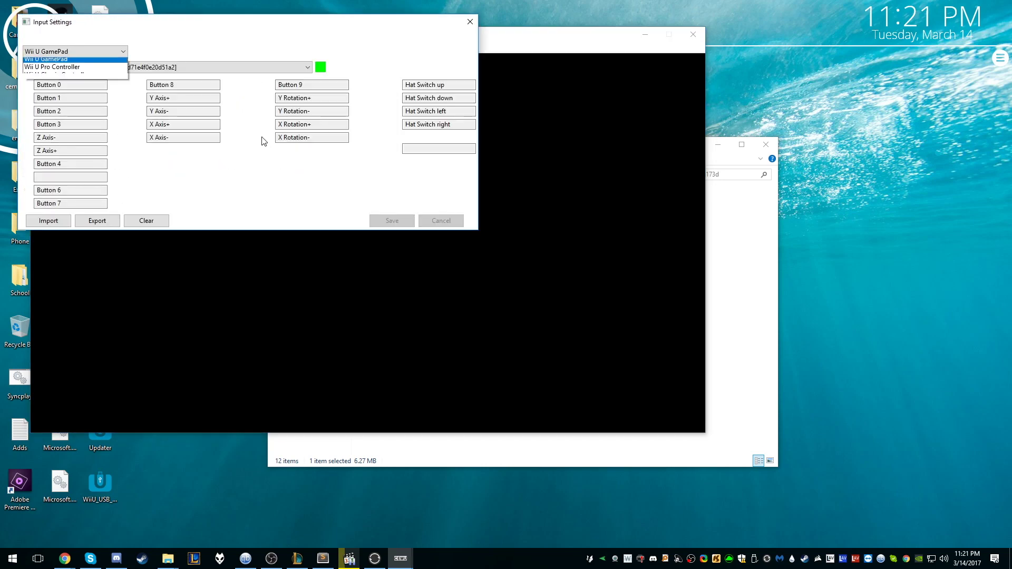
left_click(138, 72)
left_click(138, 71)
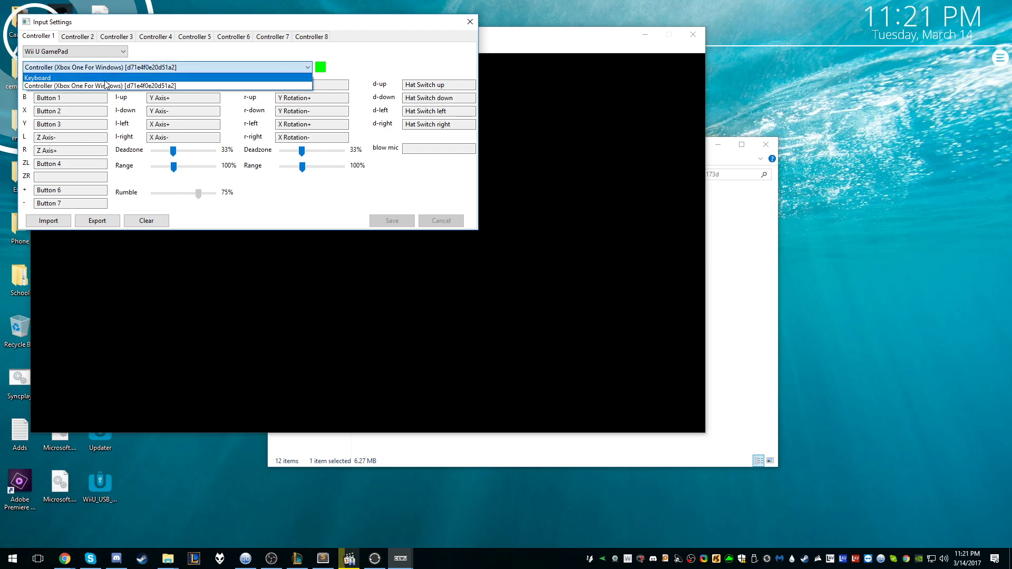
left_click(212, 83)
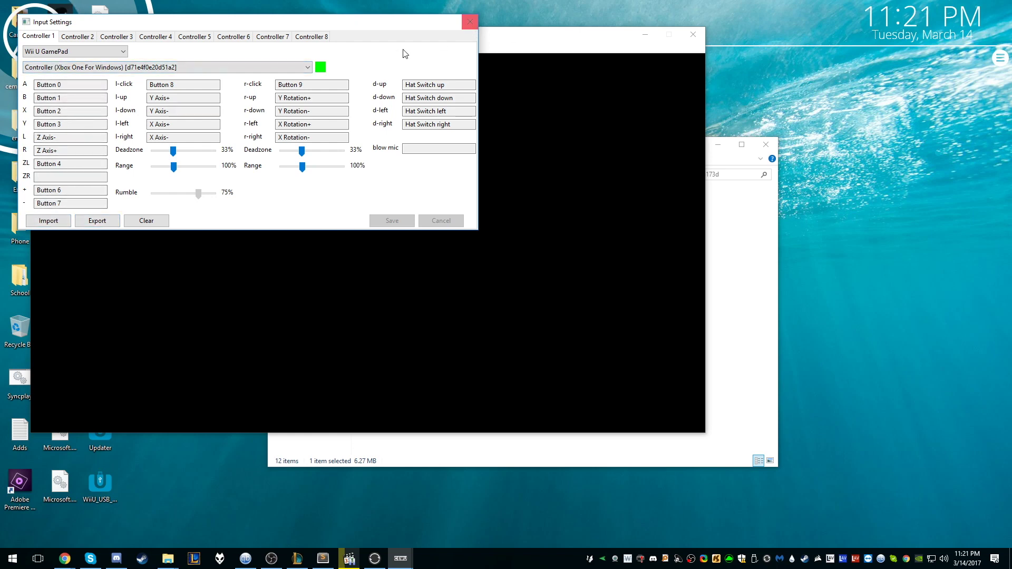
left_click(468, 22)
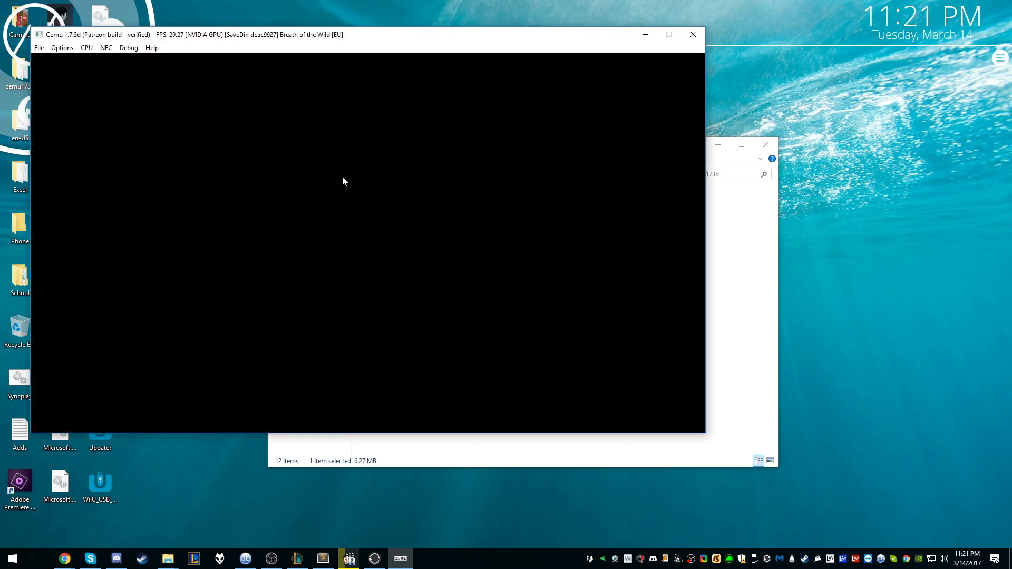
Return from the emulator options to the running Breath of the Wild game, and close Cemu
left_click(62, 47)
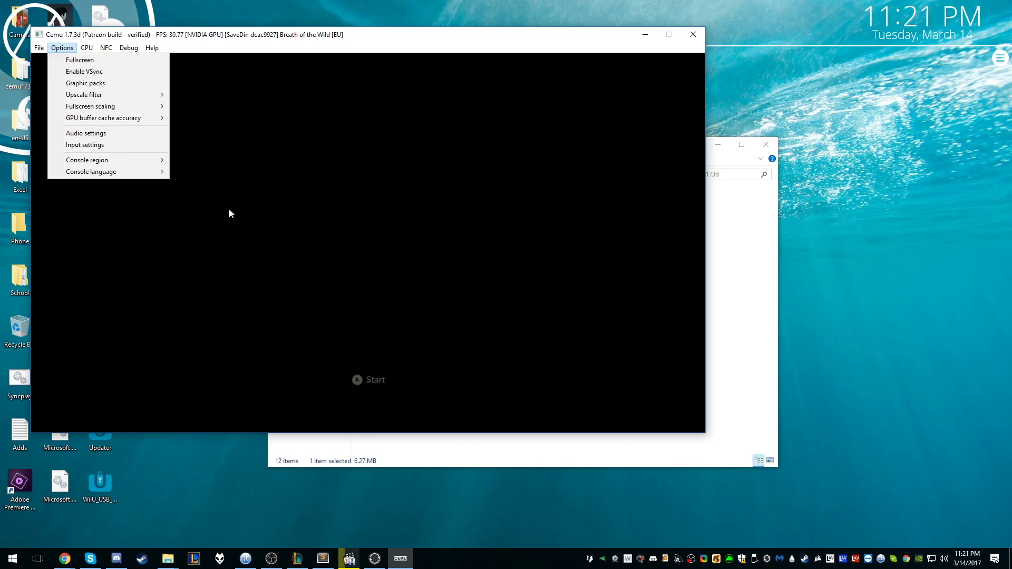
left_click(417, 253)
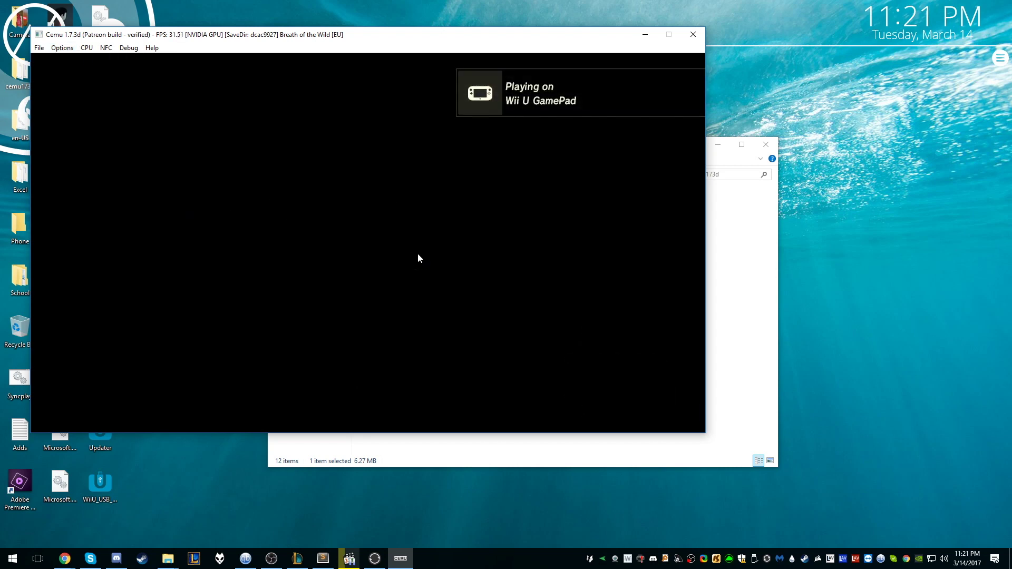
left_click(416, 254)
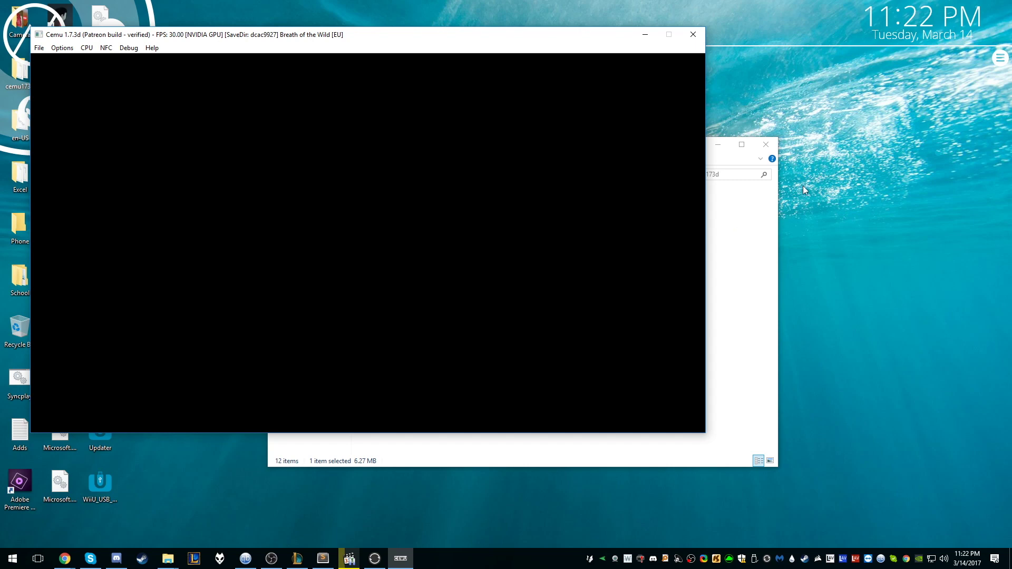
left_click(692, 35)
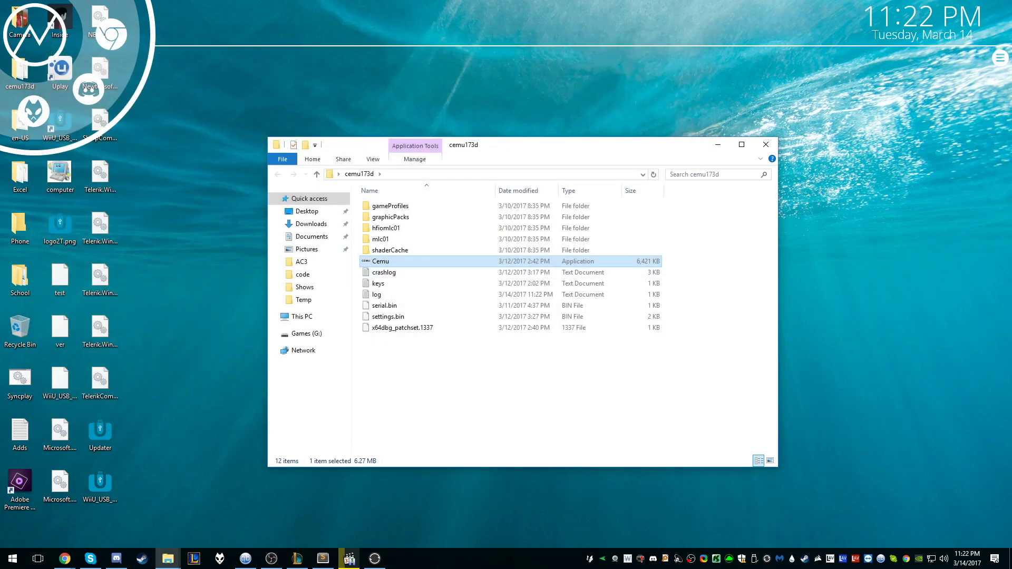